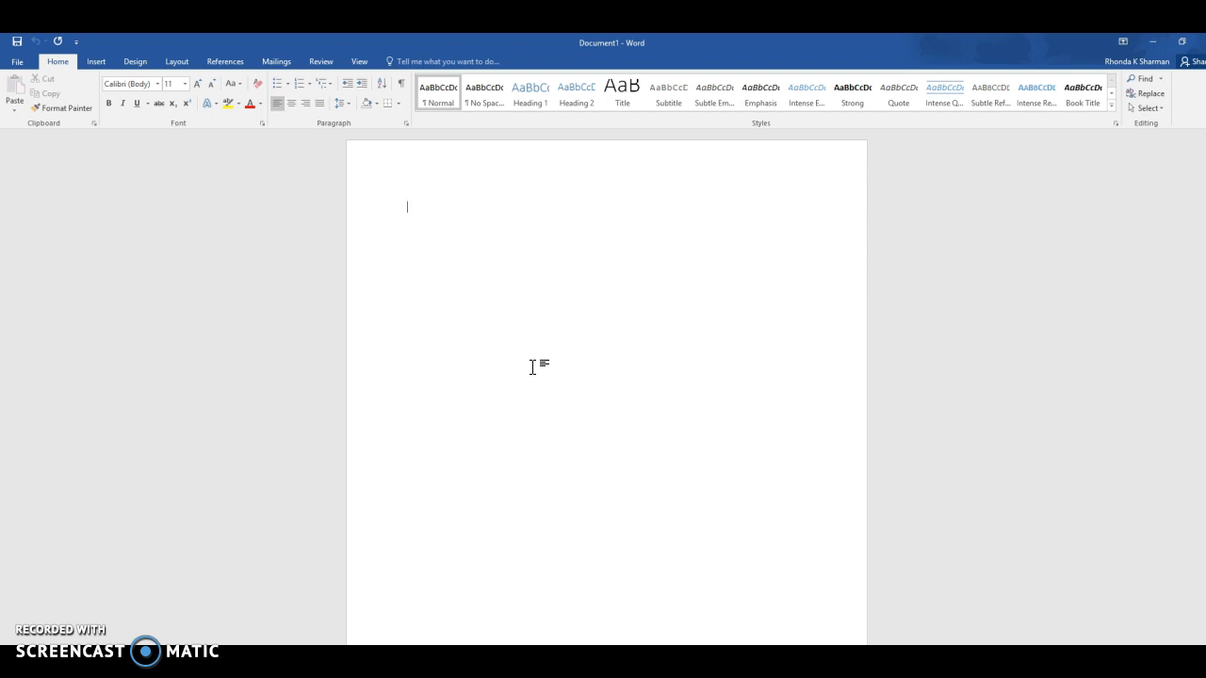
Step: Write the memo header's TO line with the recipient's name, FROM line with the sender's name, and SUBJECT line "Proposal for the Persuasive Research Report"
type("TO:")
key("Tab")
type("Mrs. Sharman FROM:")
key("Tab")
type("Ima Student SUBJECT:")
key("Tab")
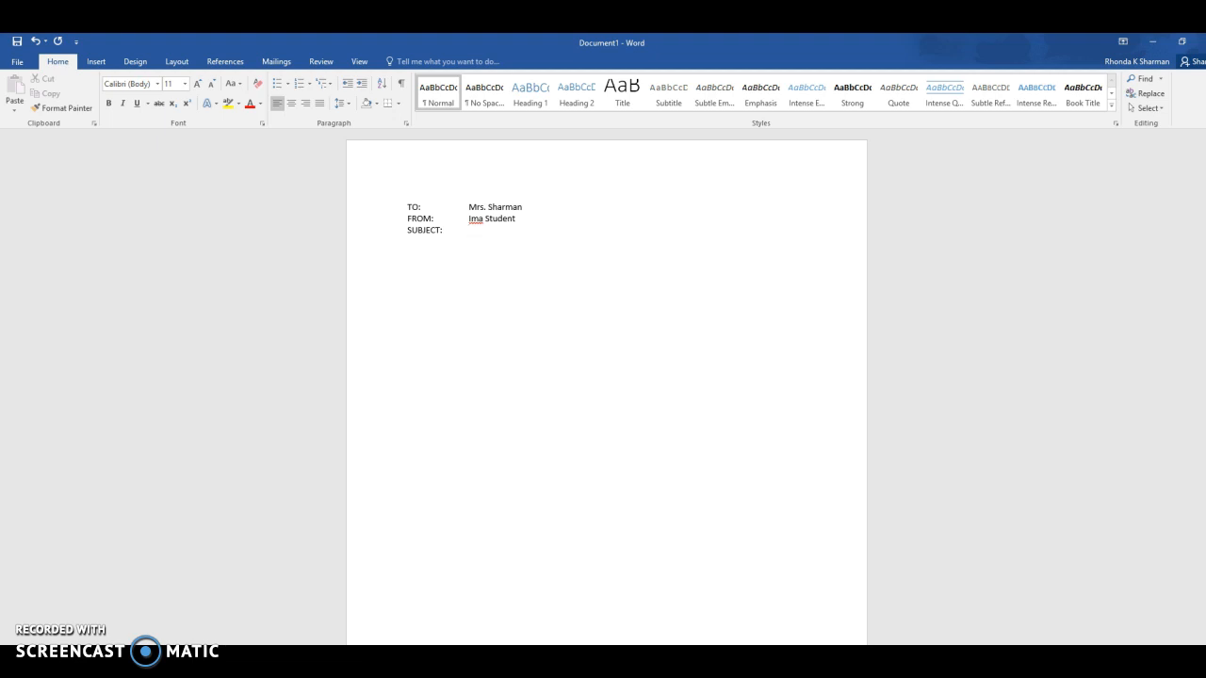
type("Proposal for the Persuasive Research Report")
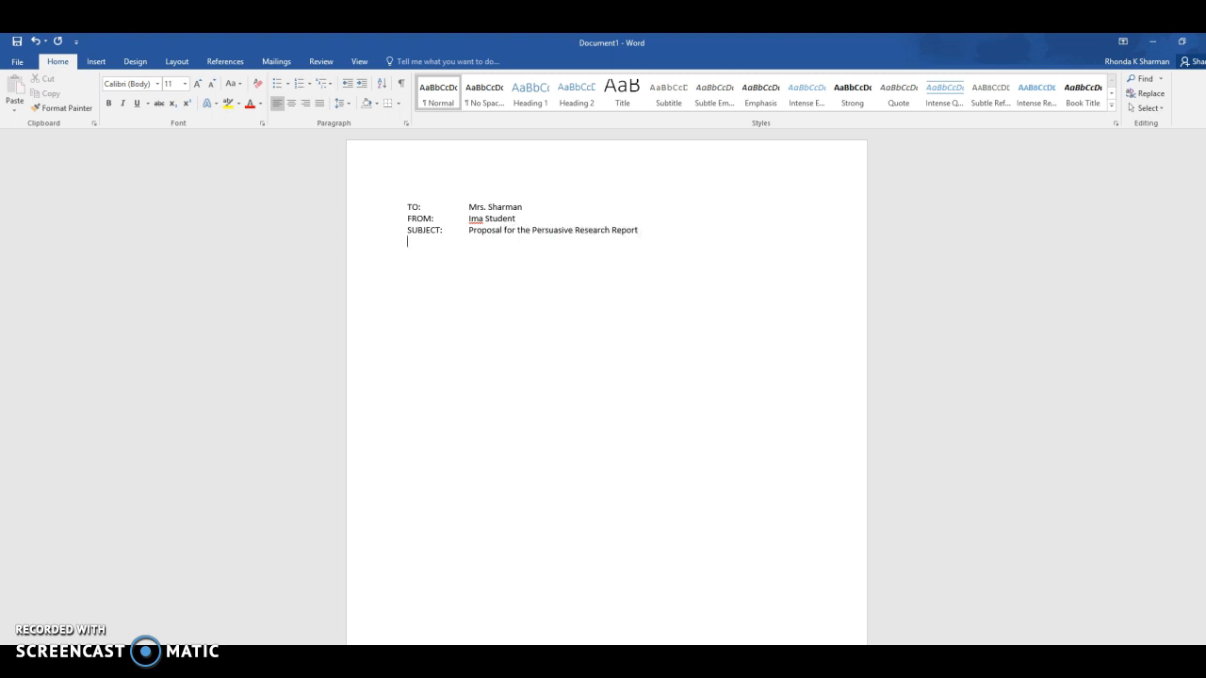
Step: Add a DATE line reading October 26, 2018 to the memo header, followed by a blank line
key("Return")
type("DATE:")
key("Tab")
type("October")
key("Return")
key("Return")
key("Return")
Step: Write the opening paragraph "I am submitting this proposal to get your approval of my topic, supporting points, and sources for the persuasive research report."
type("I am")
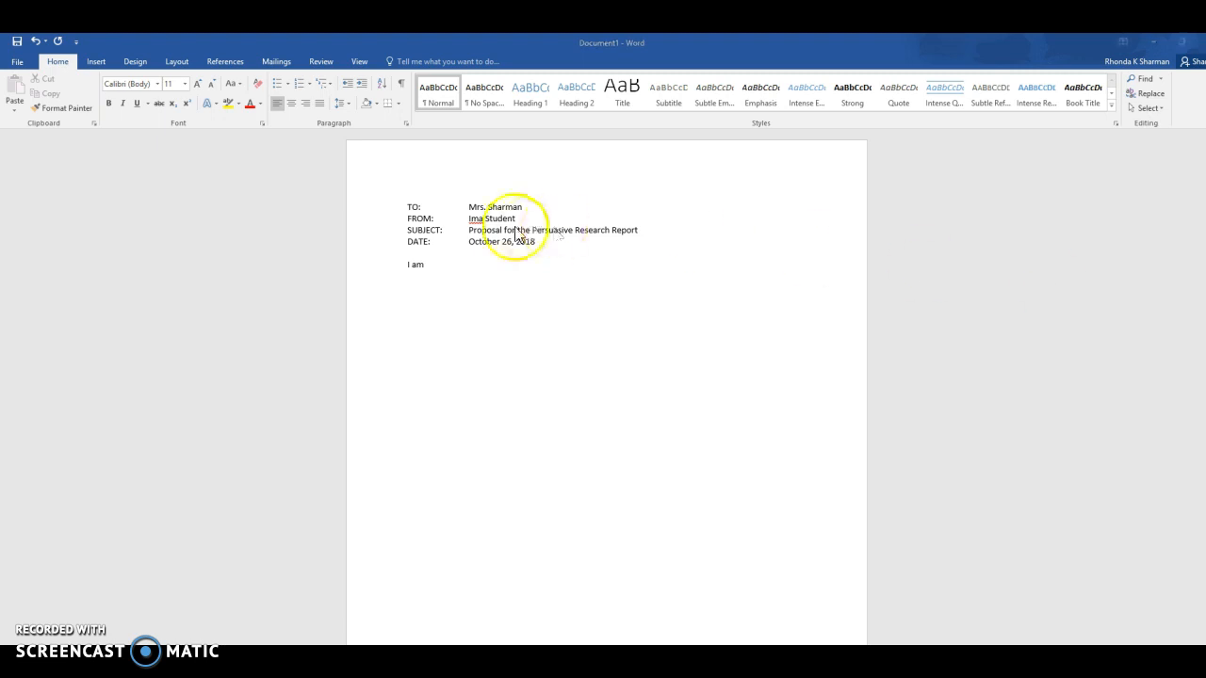
left_click(429, 265)
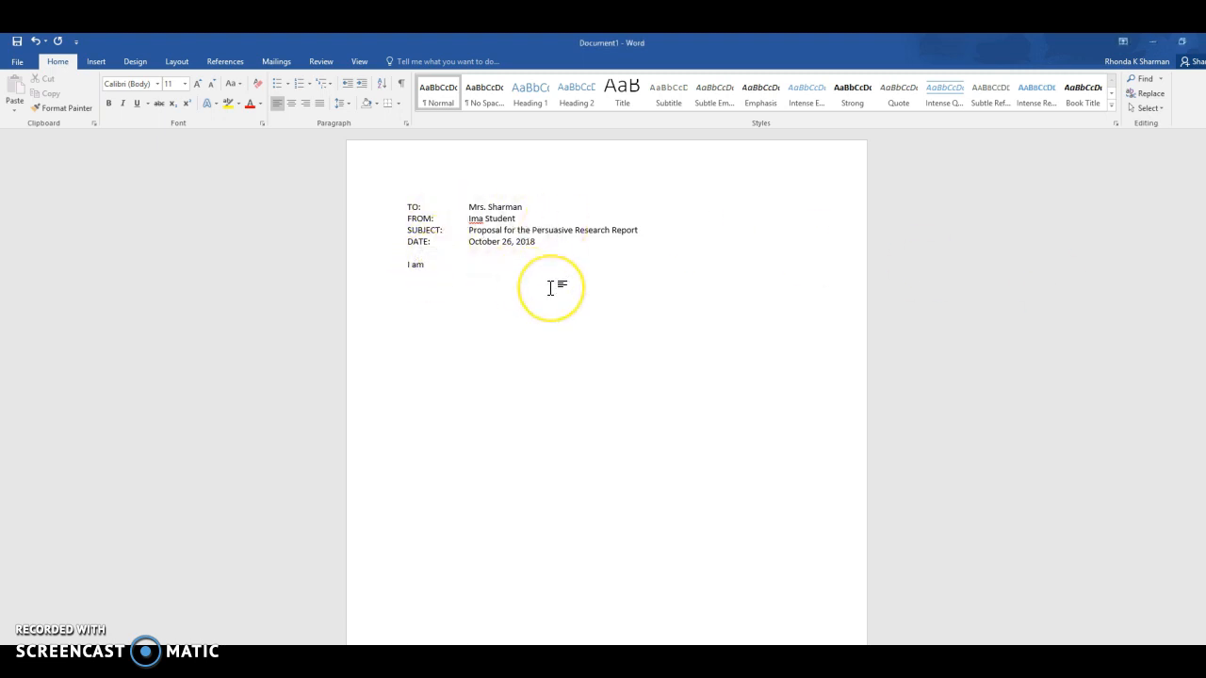
type("sub")
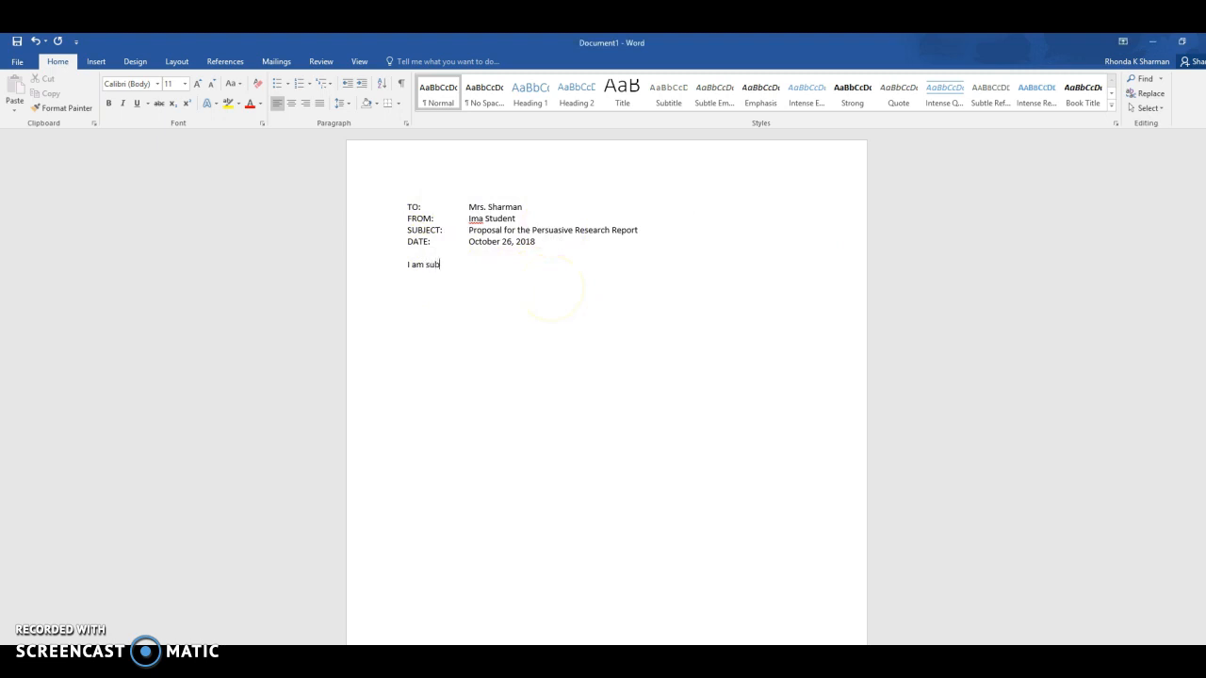
type("mitting this proposal to get your approval")
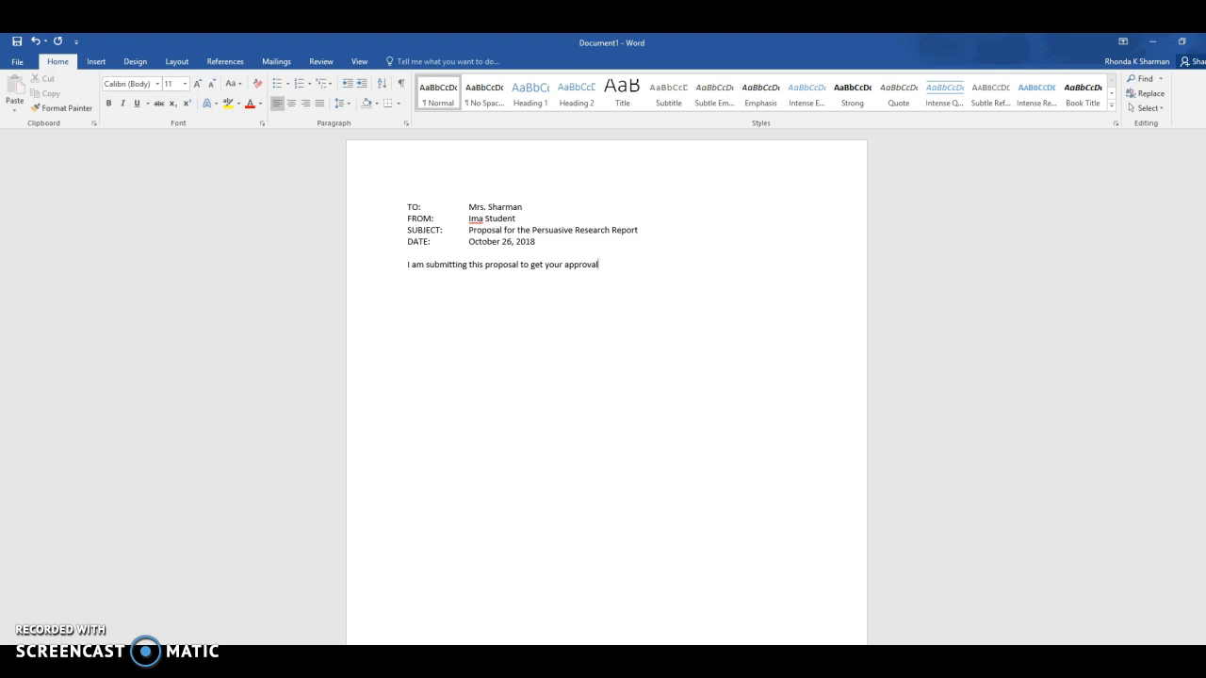
type("of my topic. supporting points,")
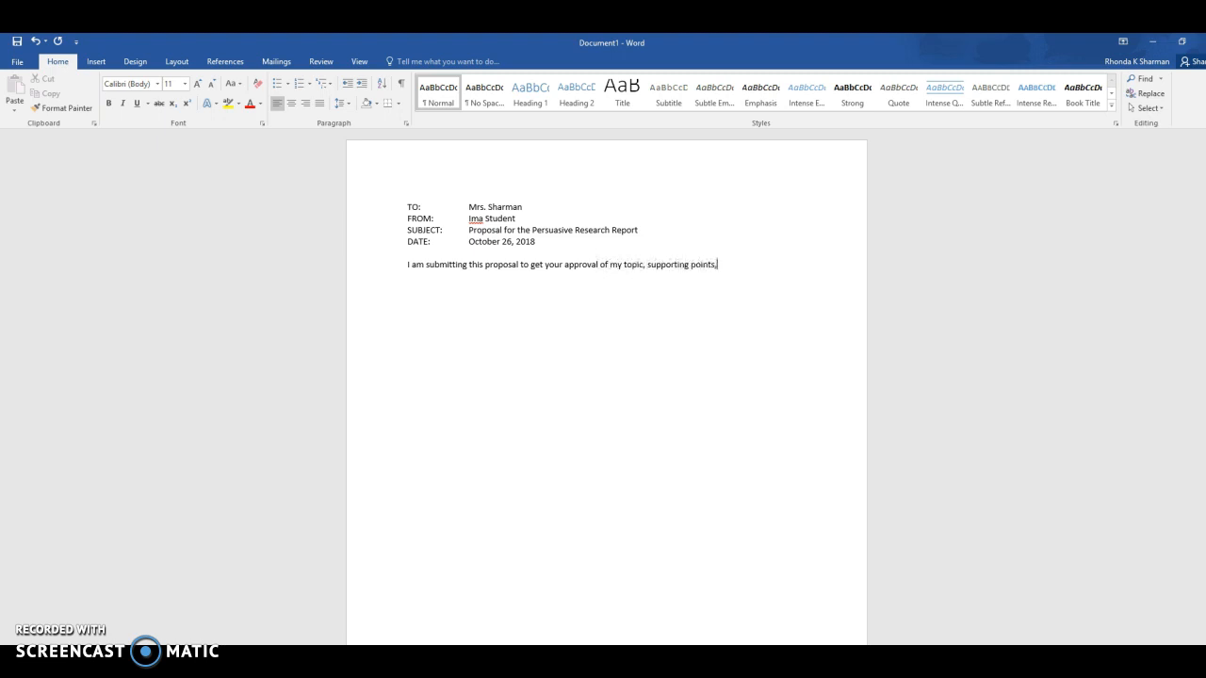
type(" and sources for the persuasive ")
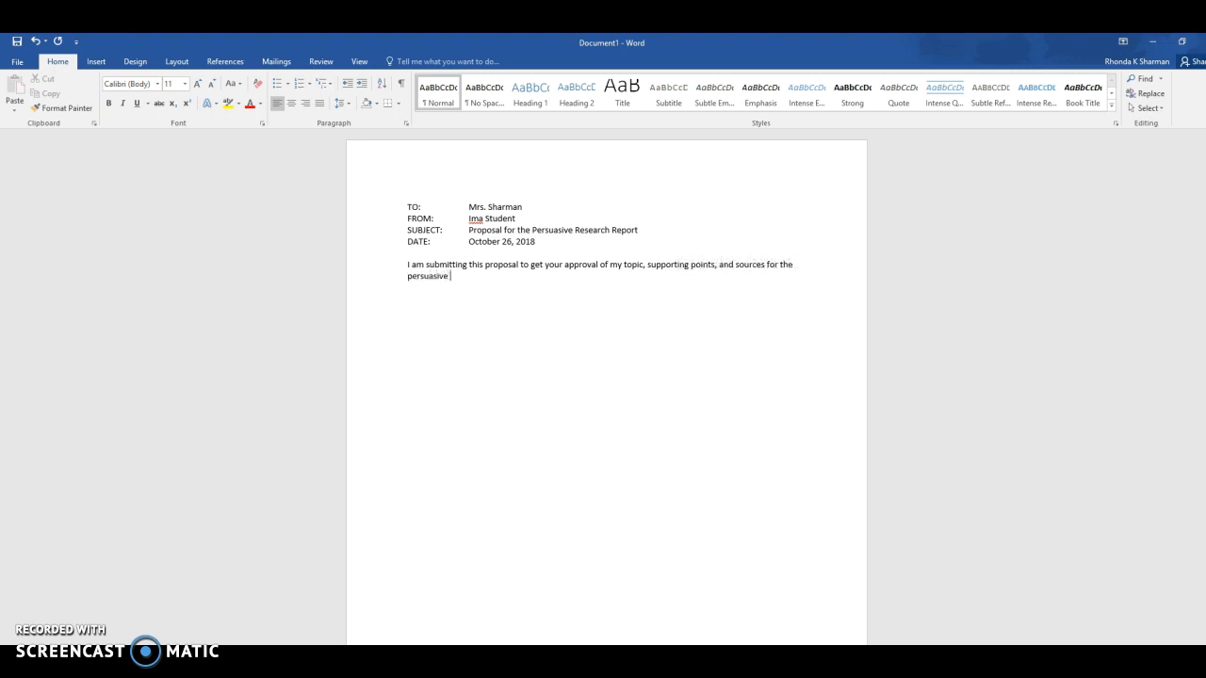
type("research report.")
key("Return")
key("Return")
Step: Add paragraphs "After conducting research, I have decided that the supporting points for my thesis will include the following:" and "I would appreciate your feedback on my thesis..."
type("After conducting rese")
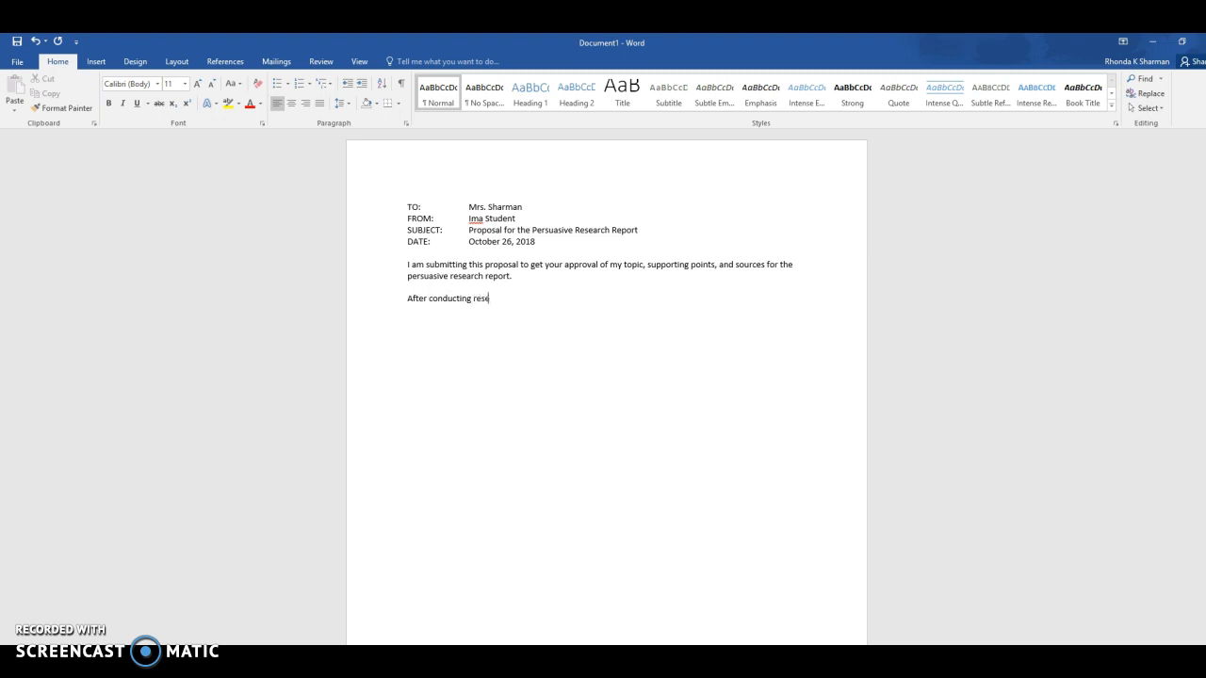
type("arch, I have decided that the suppor")
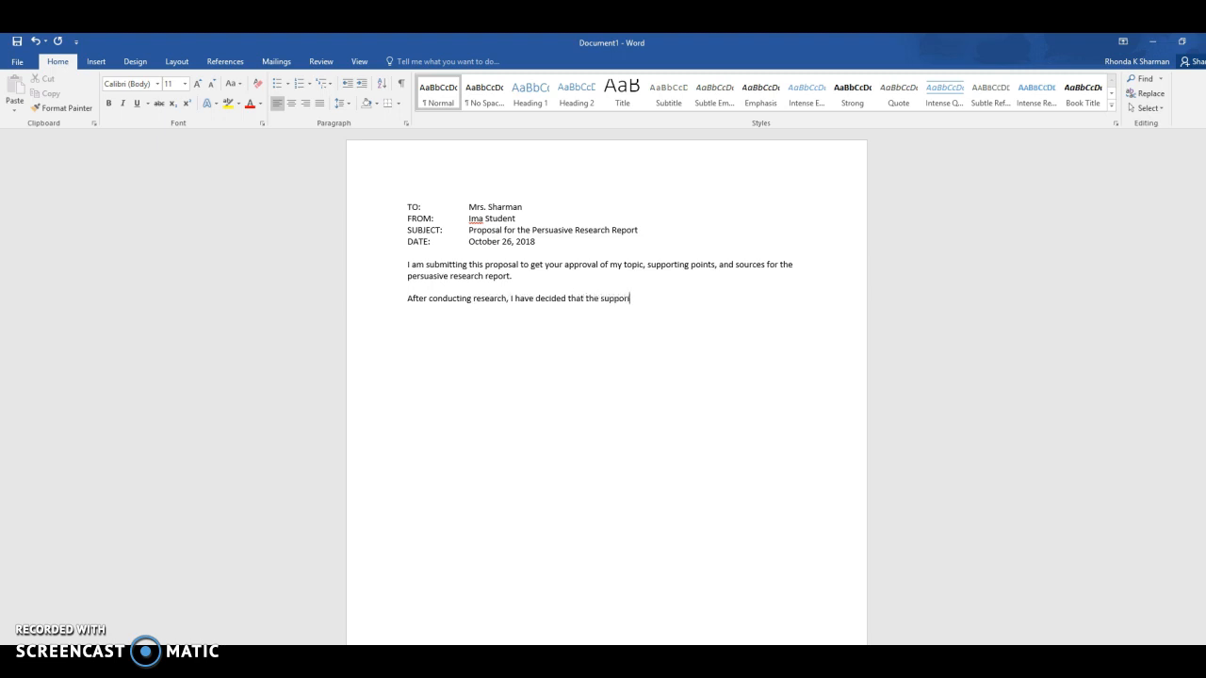
type("ting points for my thesis will include the following:")
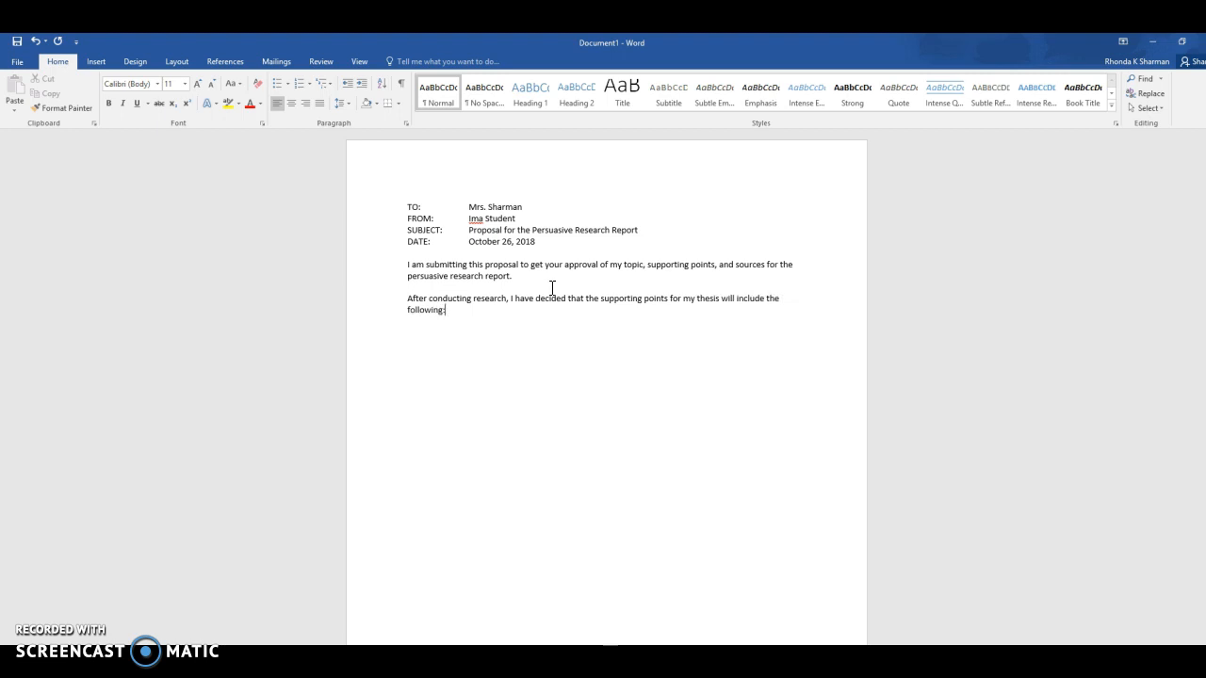
key("Return")
type("I would appreciate your feedback on my thesis...")
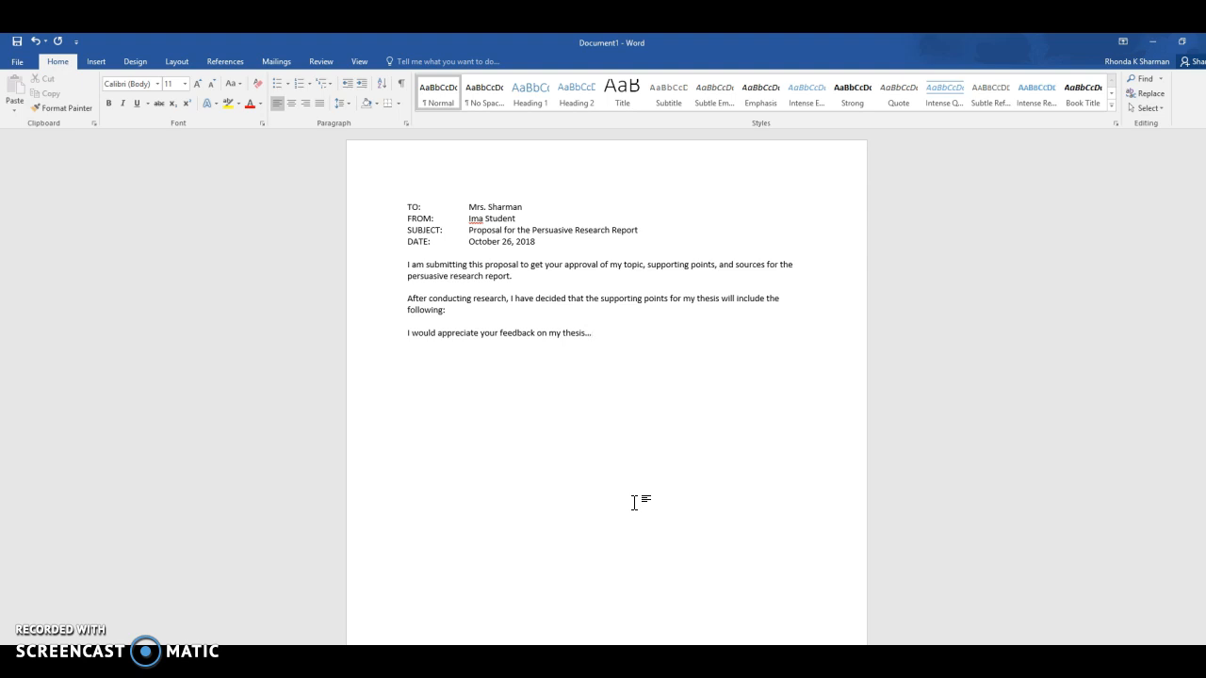
Step: Search the online templates for "memo" and create a new document from the Memo (simple design) template
left_click(19, 63)
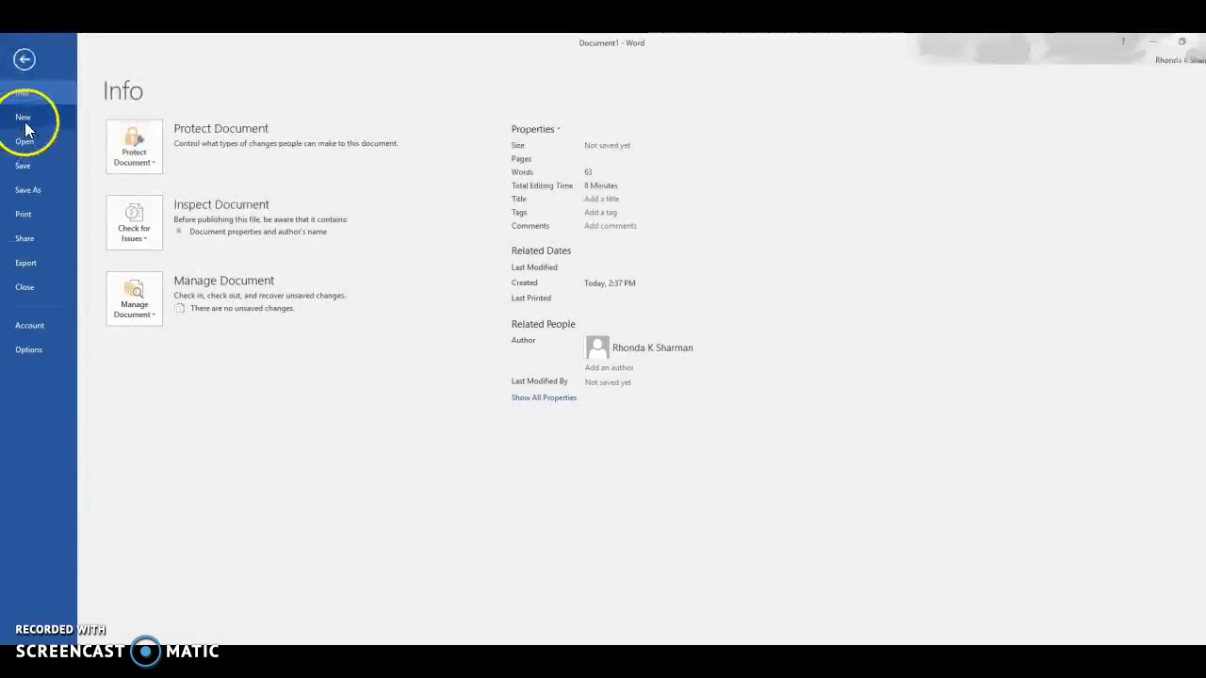
left_click(24, 121)
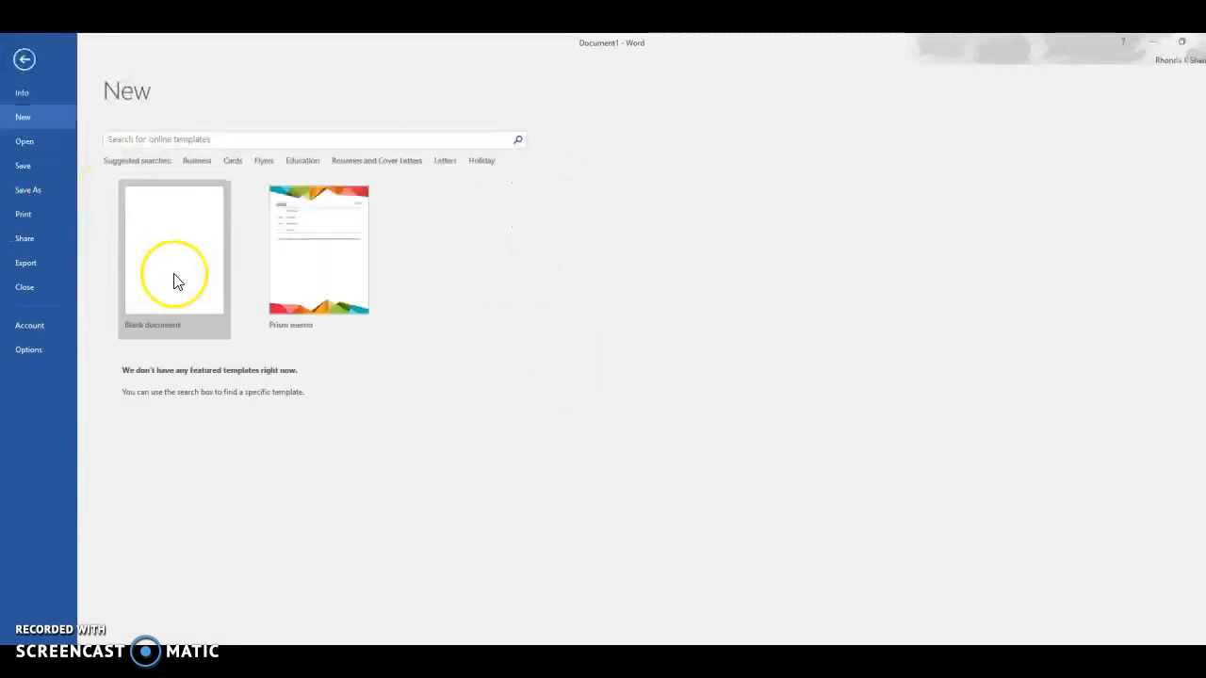
left_click(148, 139)
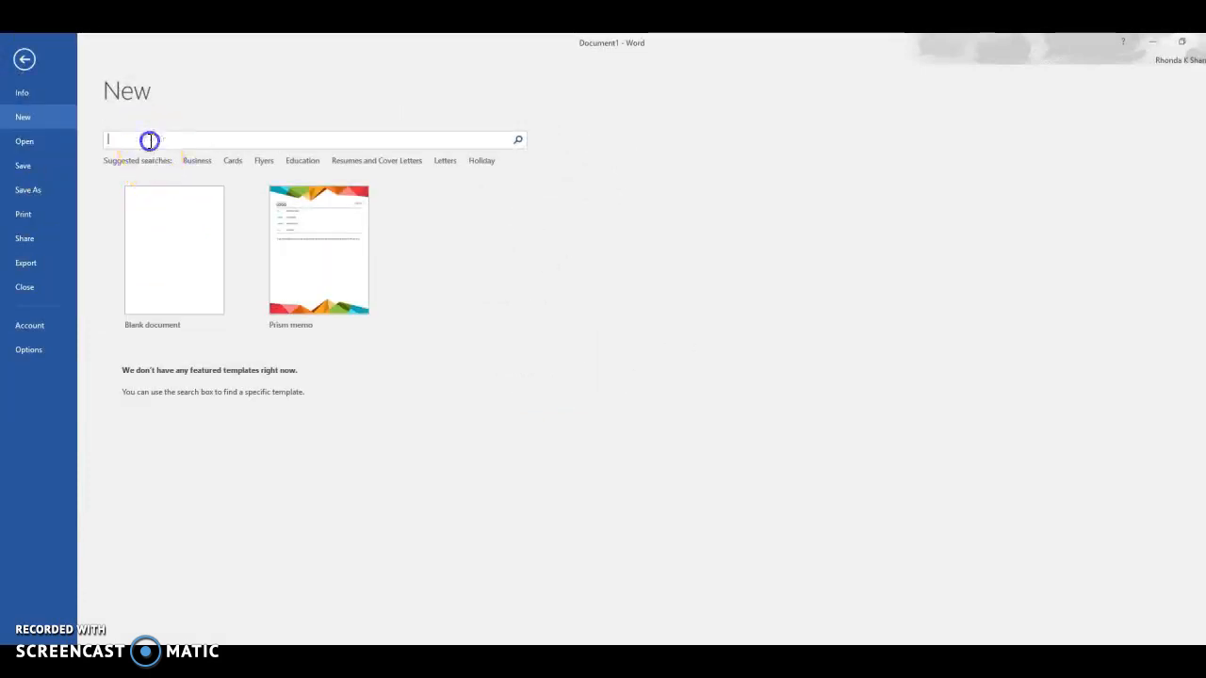
type("memo")
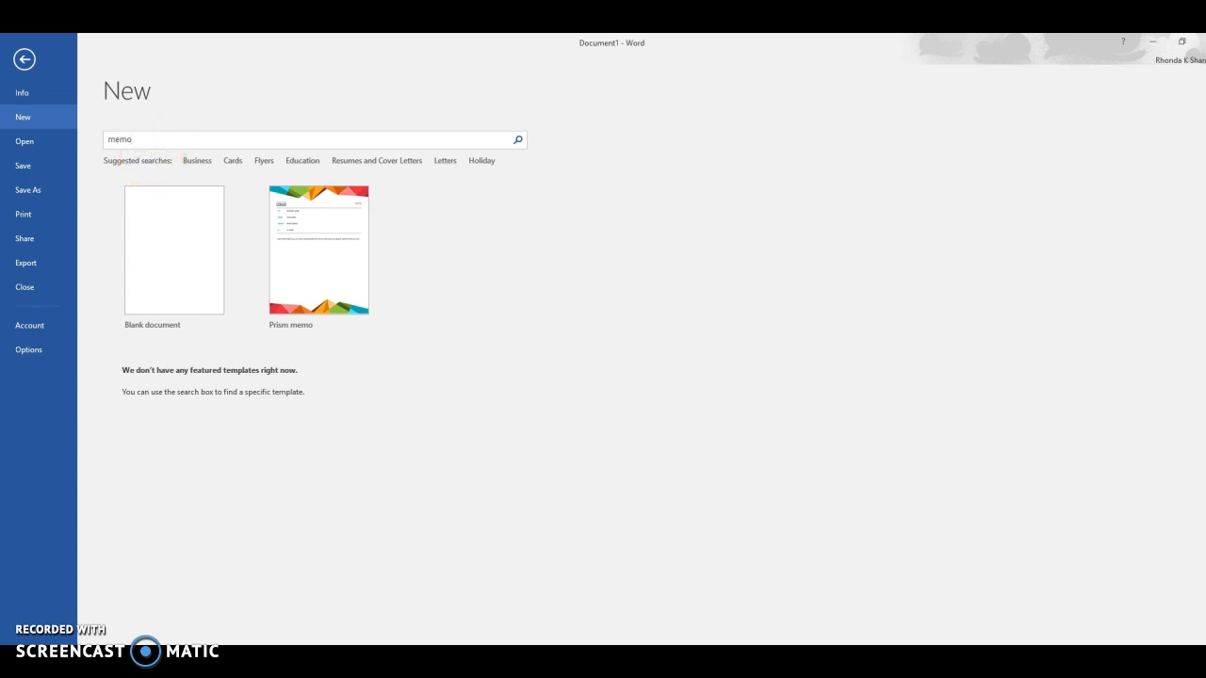
key("Return")
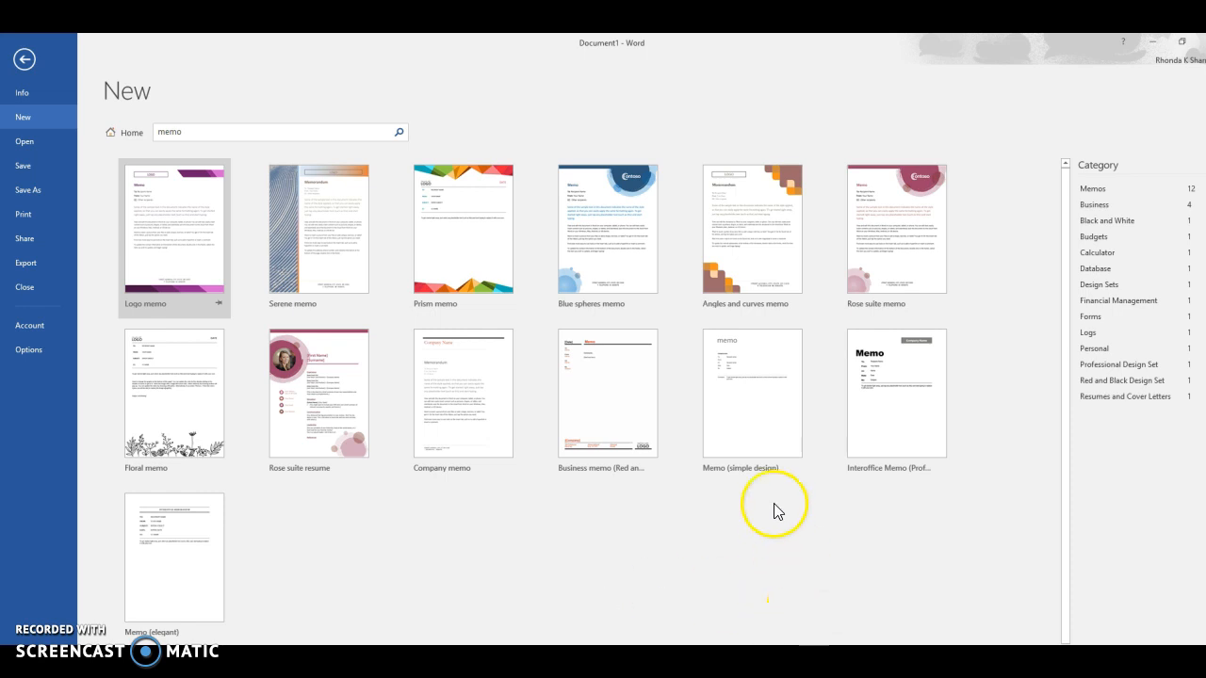
left_click(749, 423)
left_click(759, 320)
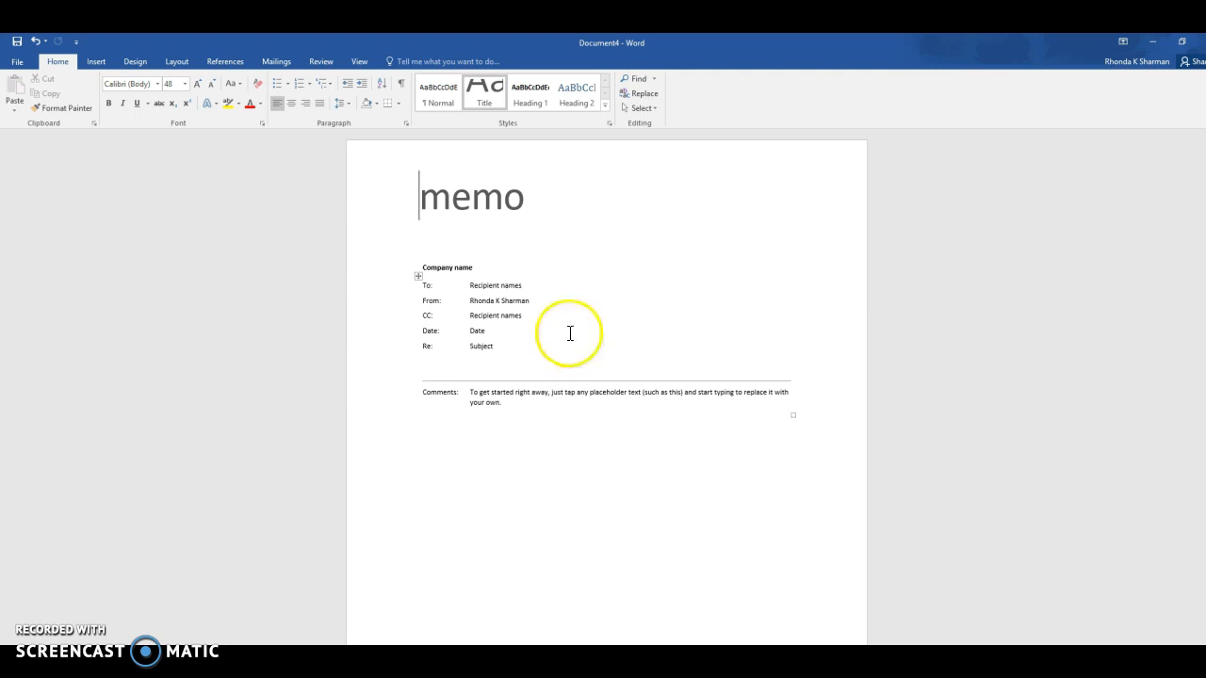
Step: Delete the Company name placeholder and clear the CC label with its recipient placeholder from the memo header
left_click(425, 260)
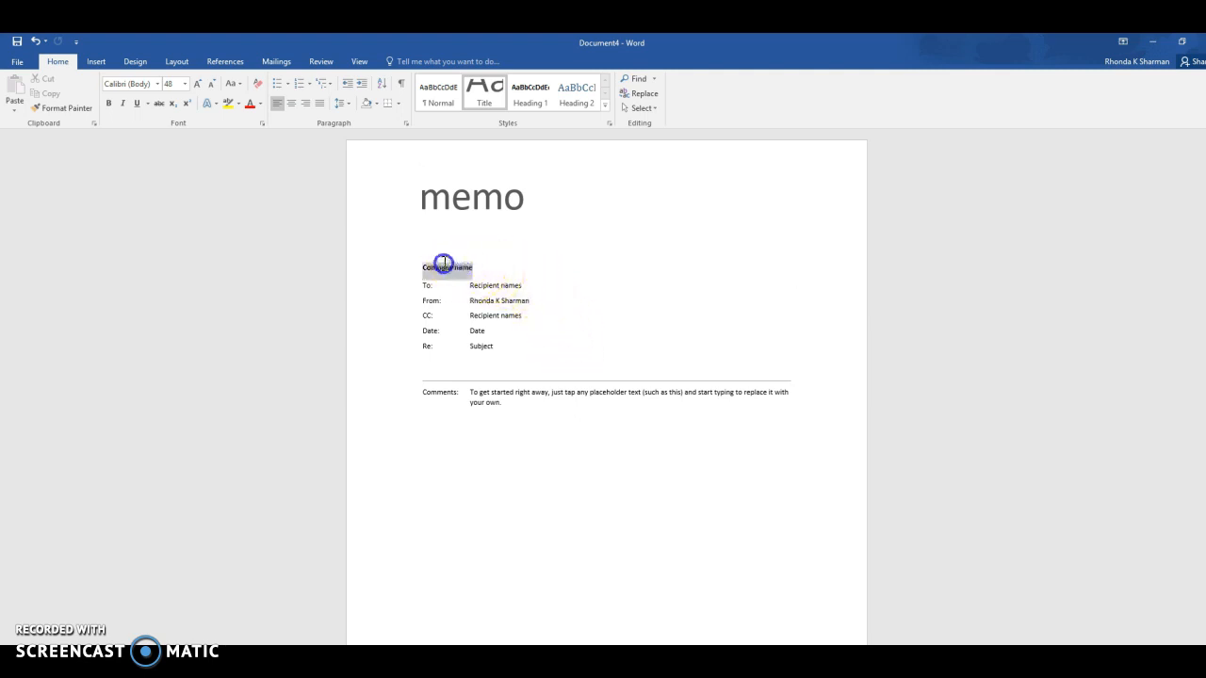
key("Delete")
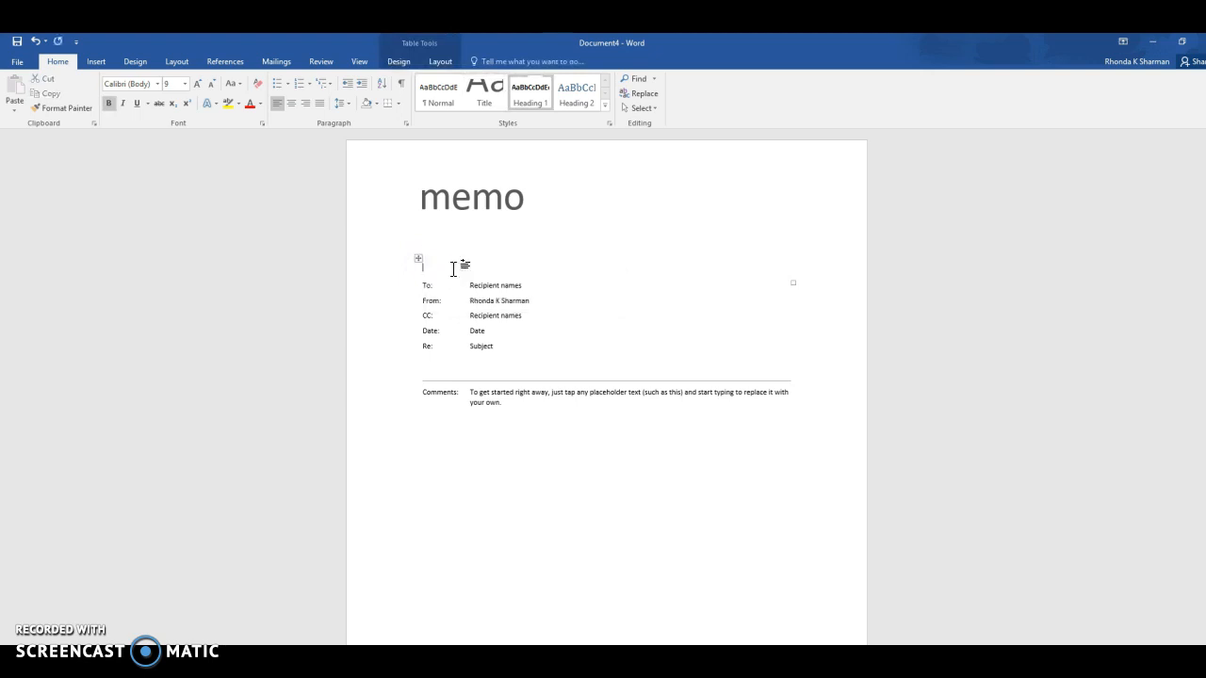
left_click(436, 317)
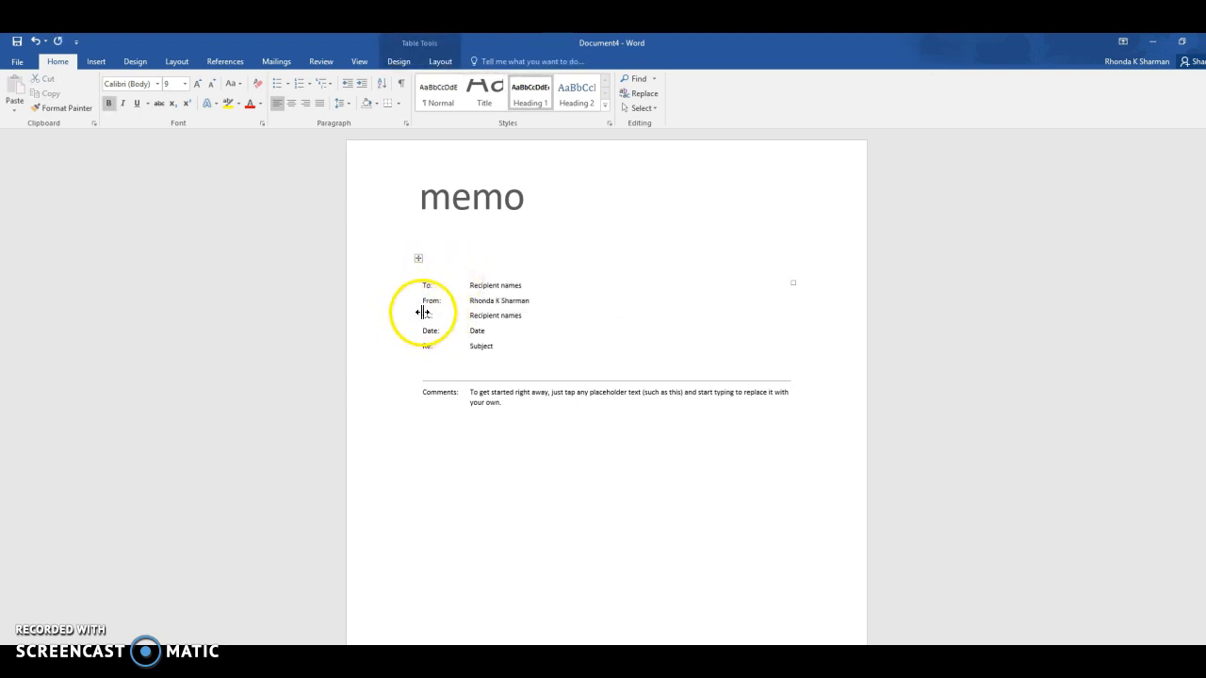
left_click(425, 312)
left_click_drag(426, 317, 535, 323)
key("Delete")
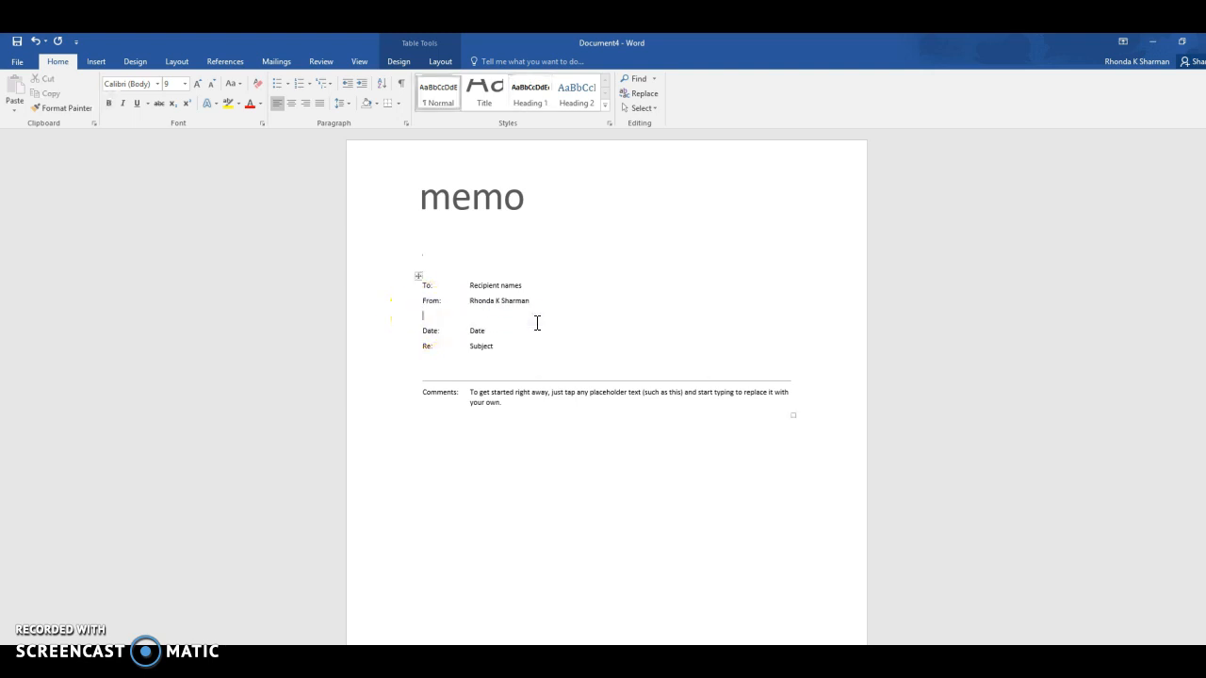
left_click(528, 346)
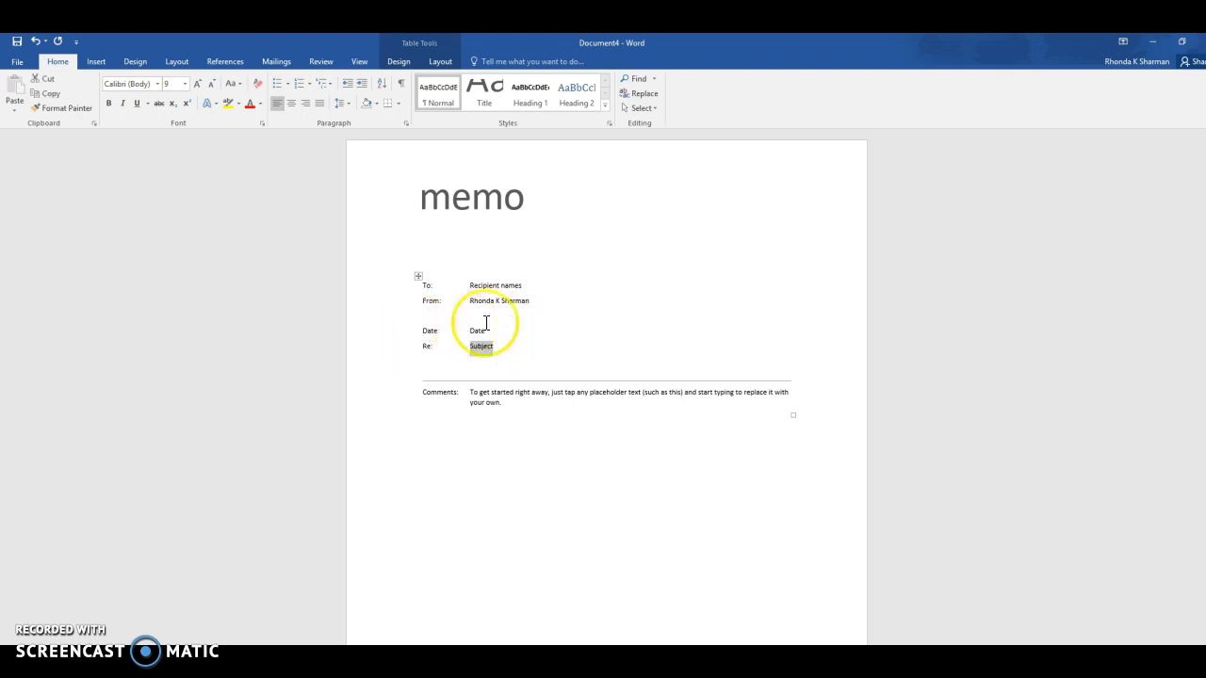
Step: Delete the entire empty table row between the From and Date rows of the memo header
left_click(447, 319)
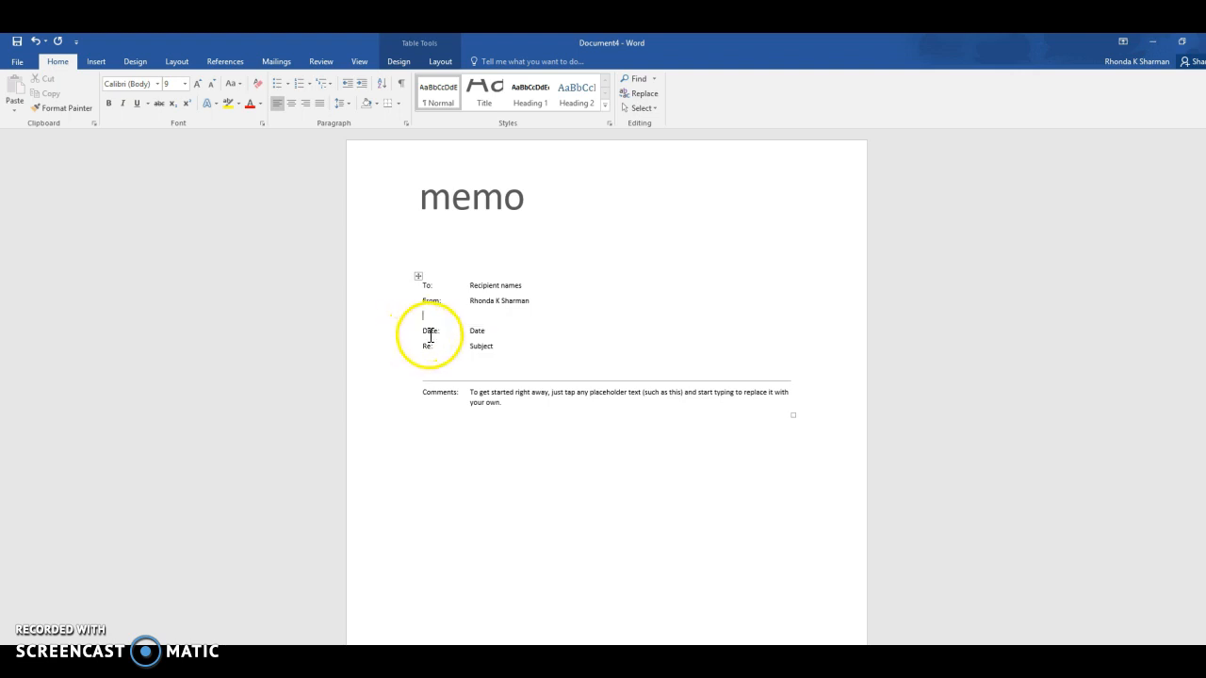
mouse_move(414, 334)
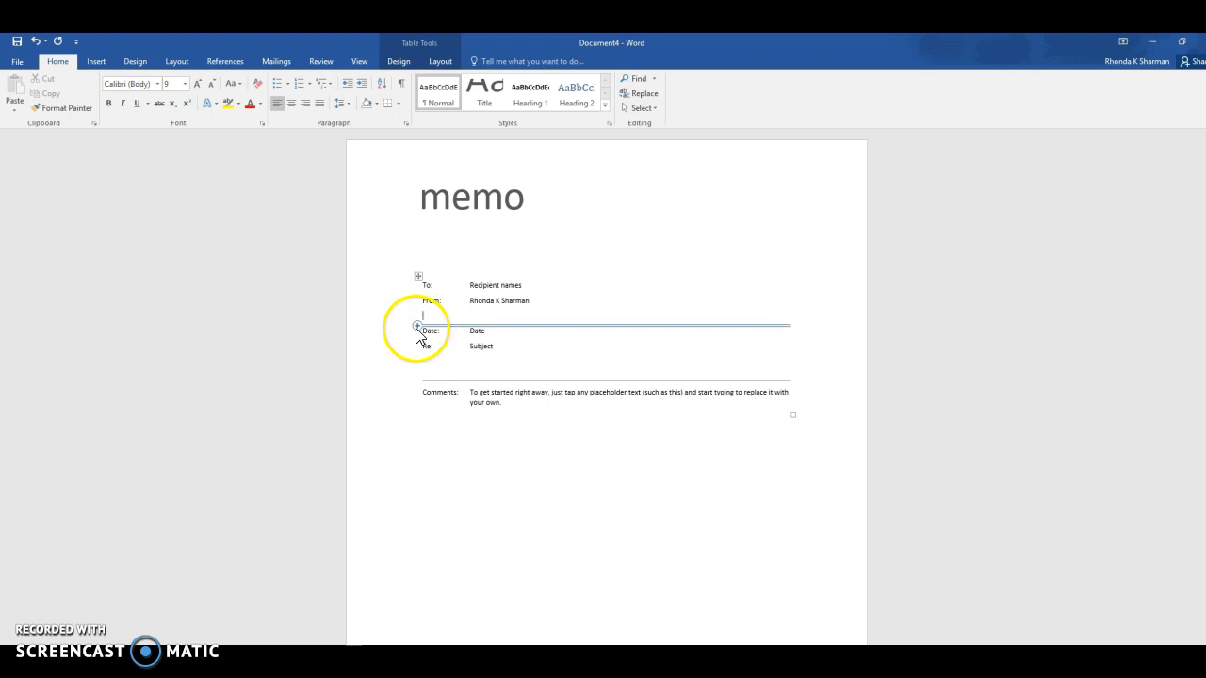
left_click(417, 328)
left_click_drag(416, 328, 418, 316)
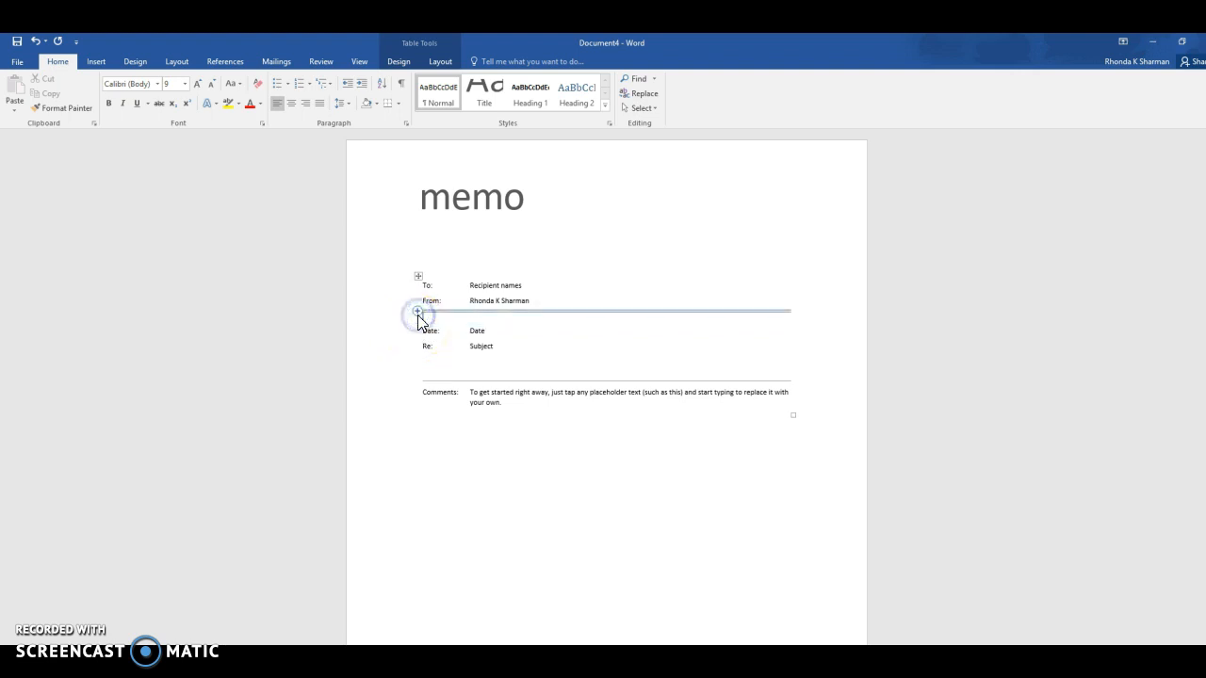
left_click(417, 326)
right_click(435, 318)
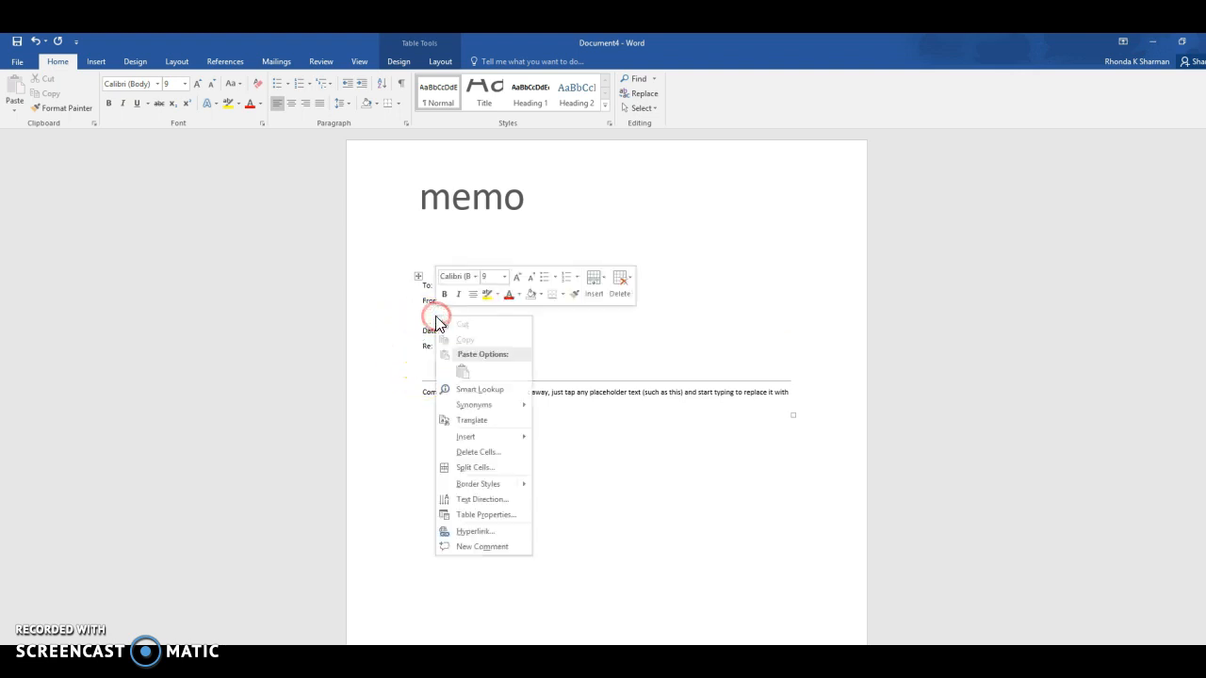
left_click(479, 453)
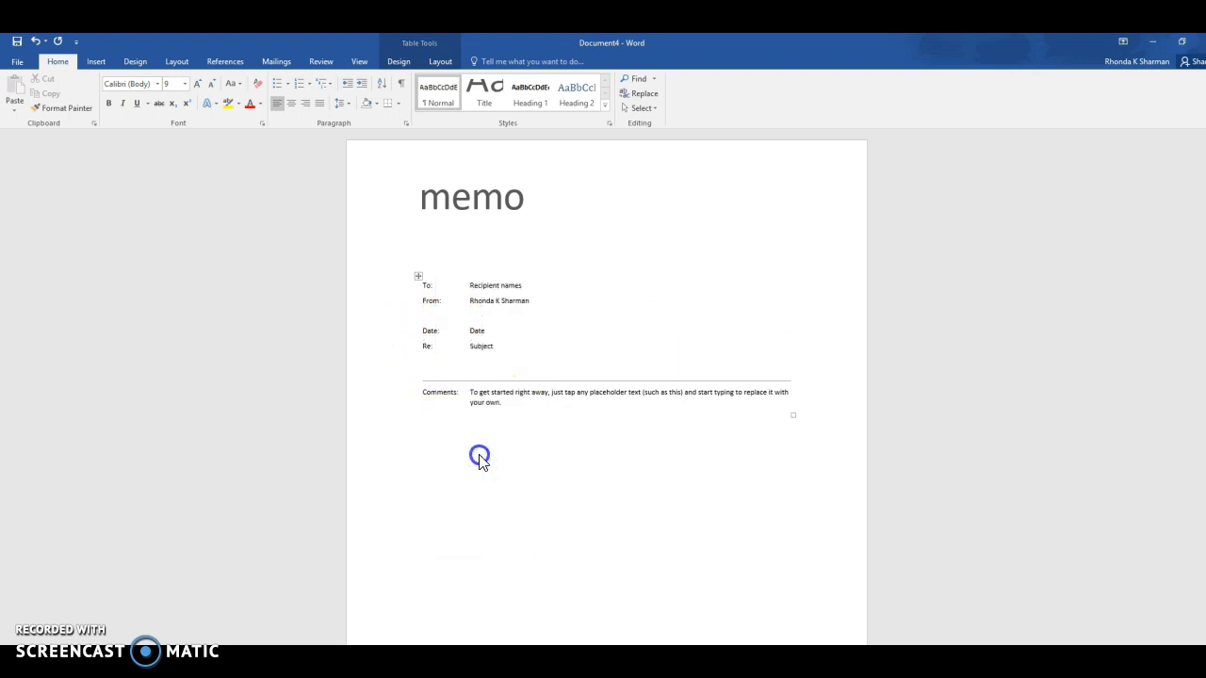
left_click(566, 359)
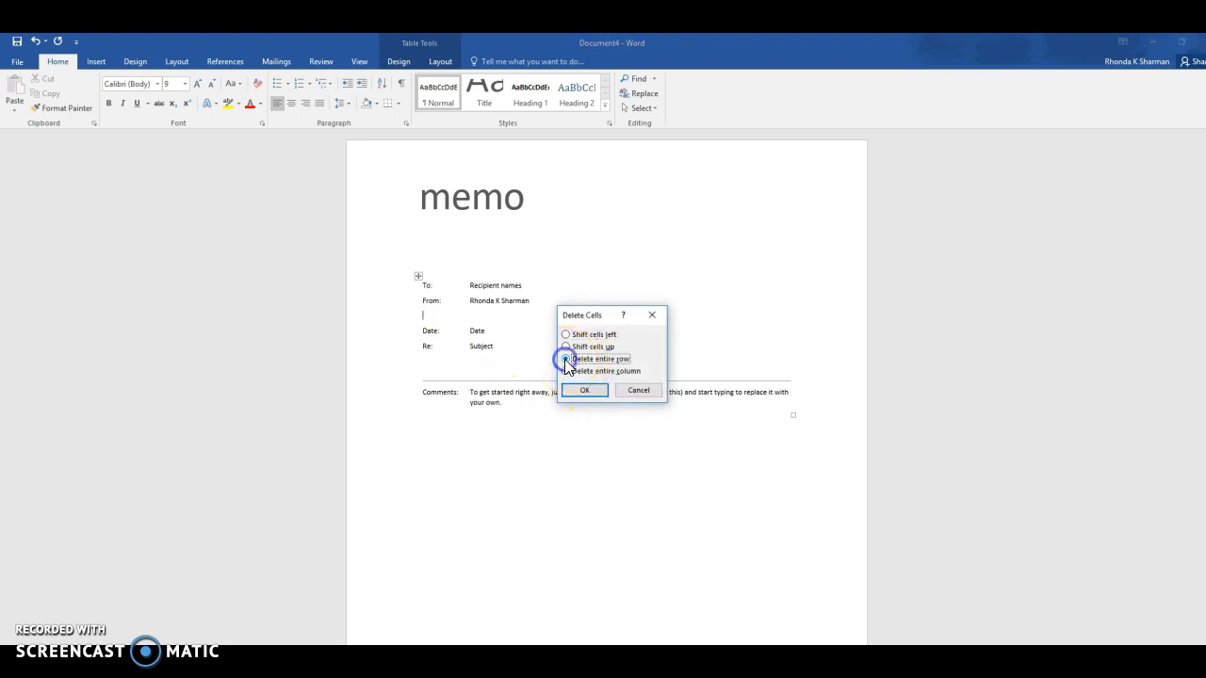
left_click(572, 391)
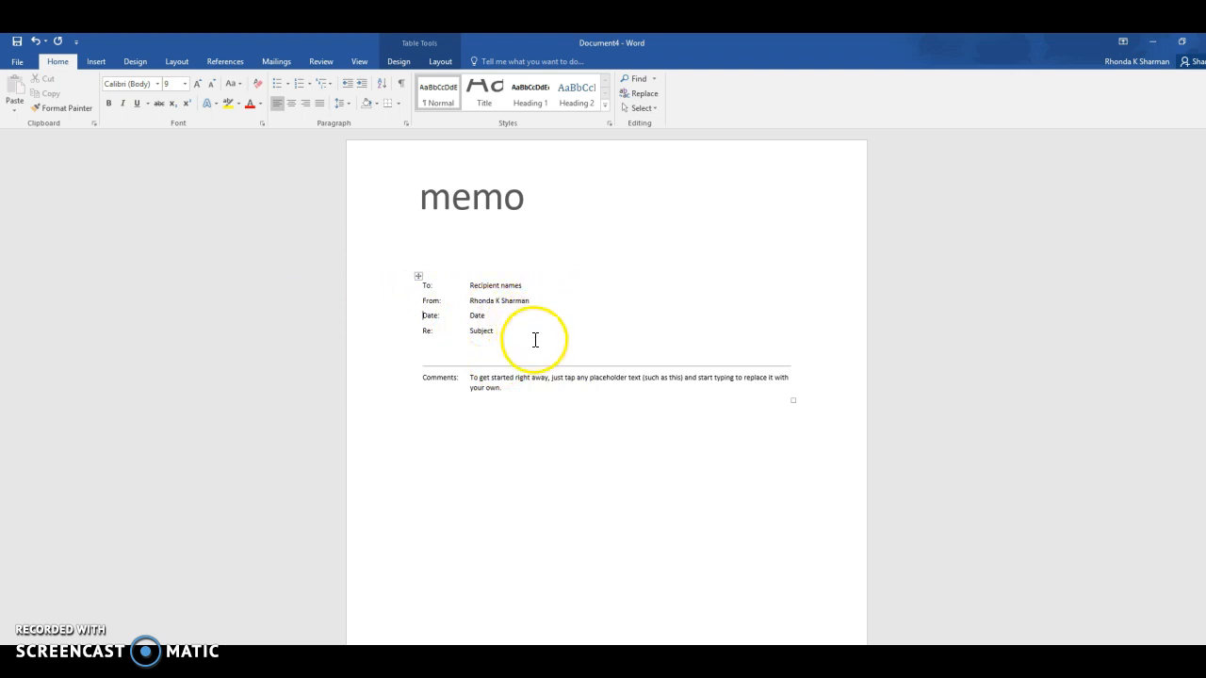
Step: Replace the "Re:" label in the memo header with "Subject:"
double_click(429, 331)
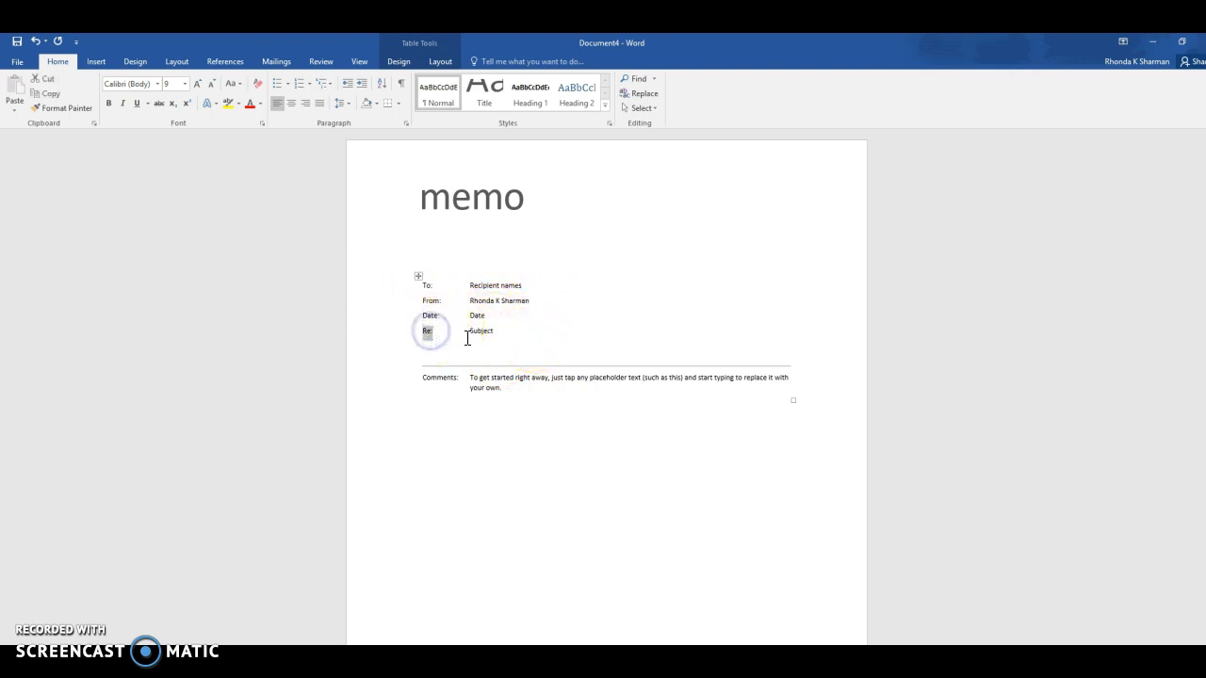
type("Subject:")
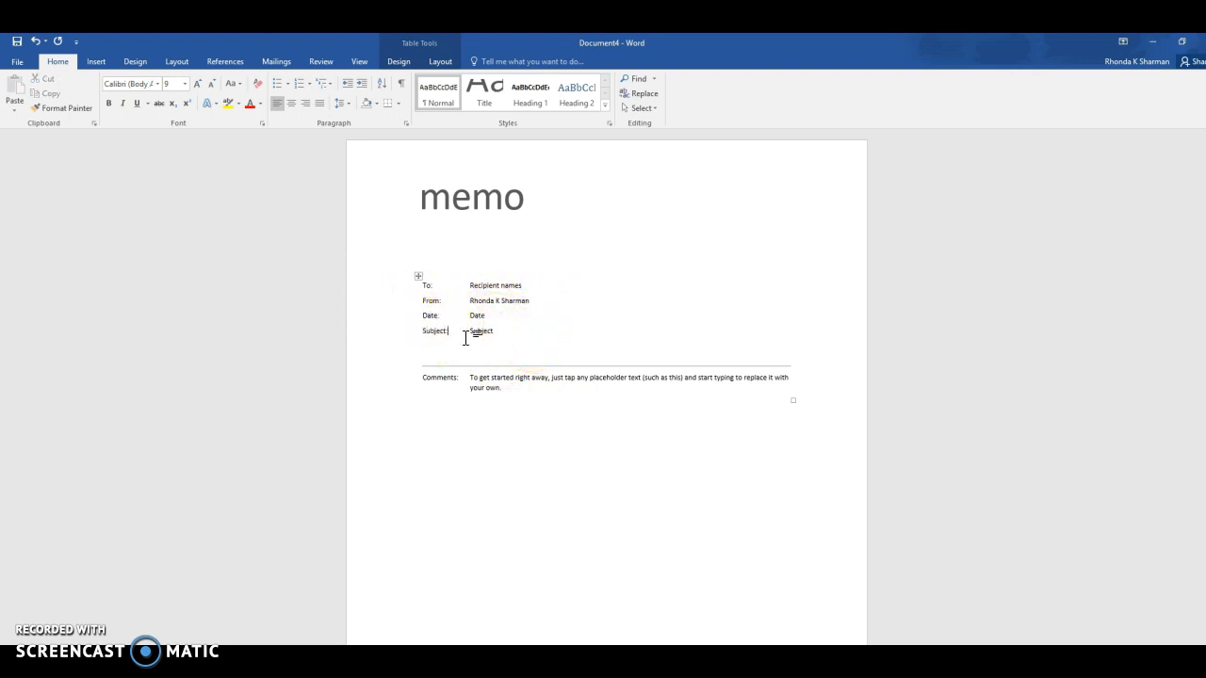
mouse_move(473, 277)
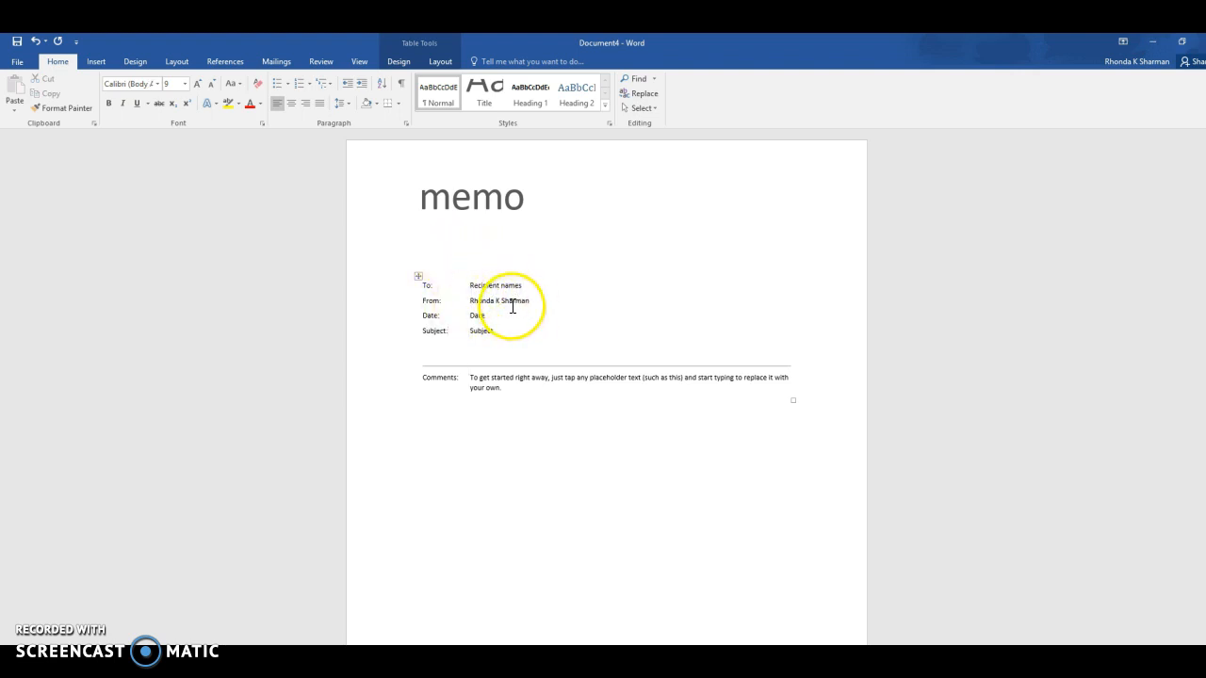
Step: Delete the entire Comments row below the memo header
double_click(457, 382)
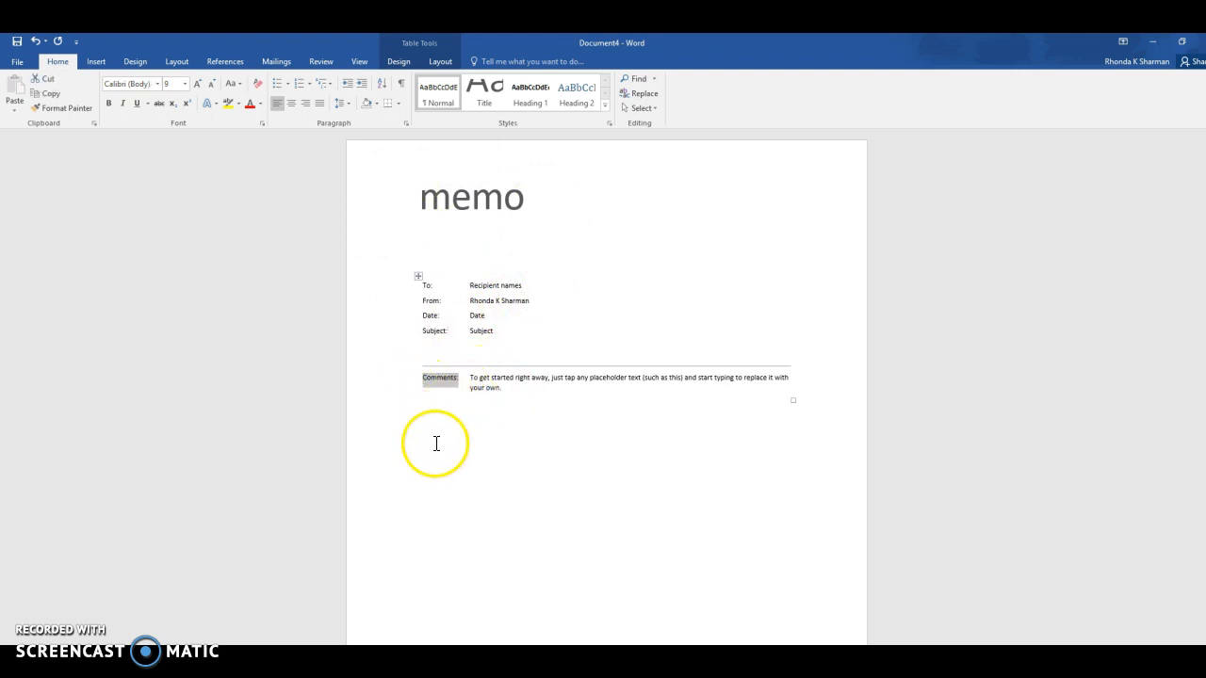
right_click(436, 378)
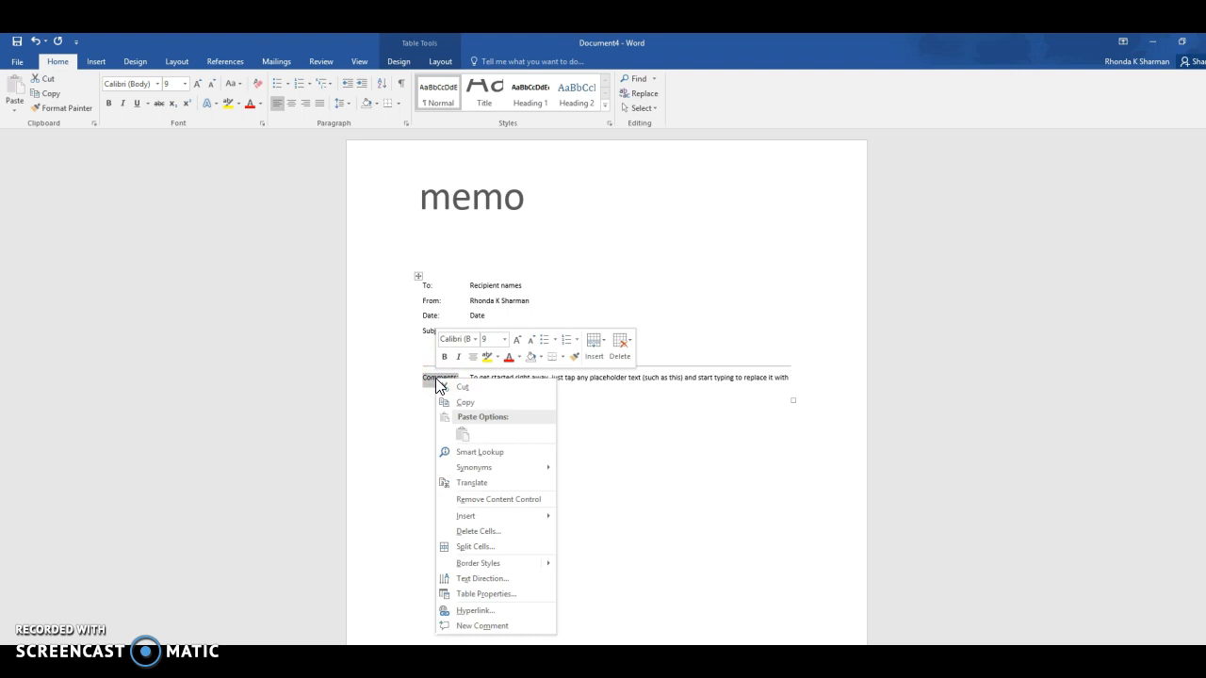
left_click(485, 532)
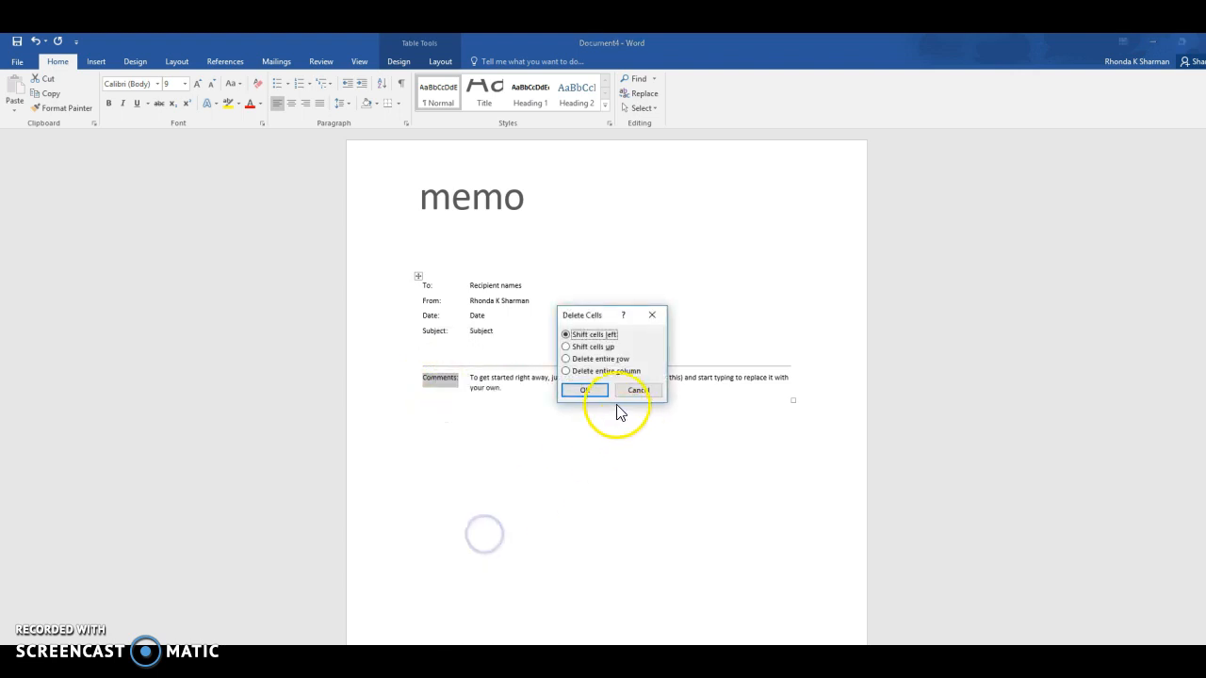
left_click(565, 359)
left_click(584, 390)
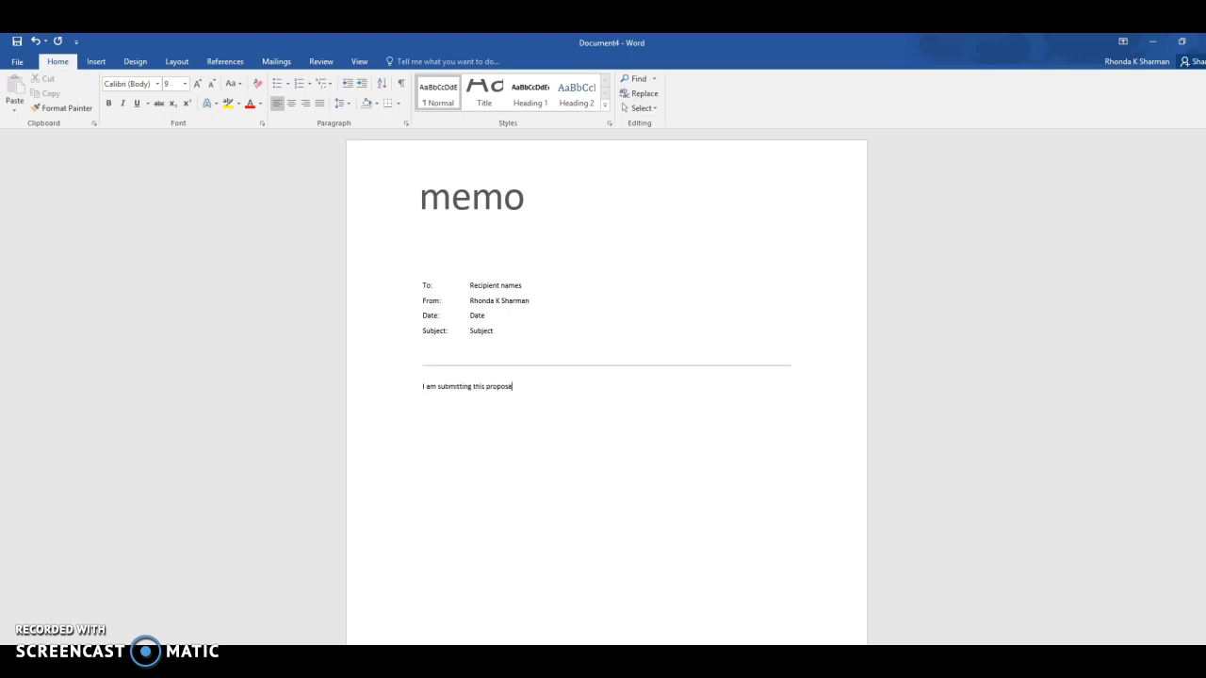
Step: Write the body text "I am submitting this proposal memo to get your approval...." below the memo header's line
type("memo to get your approval....")
left_click_drag(582, 357, 659, 238)
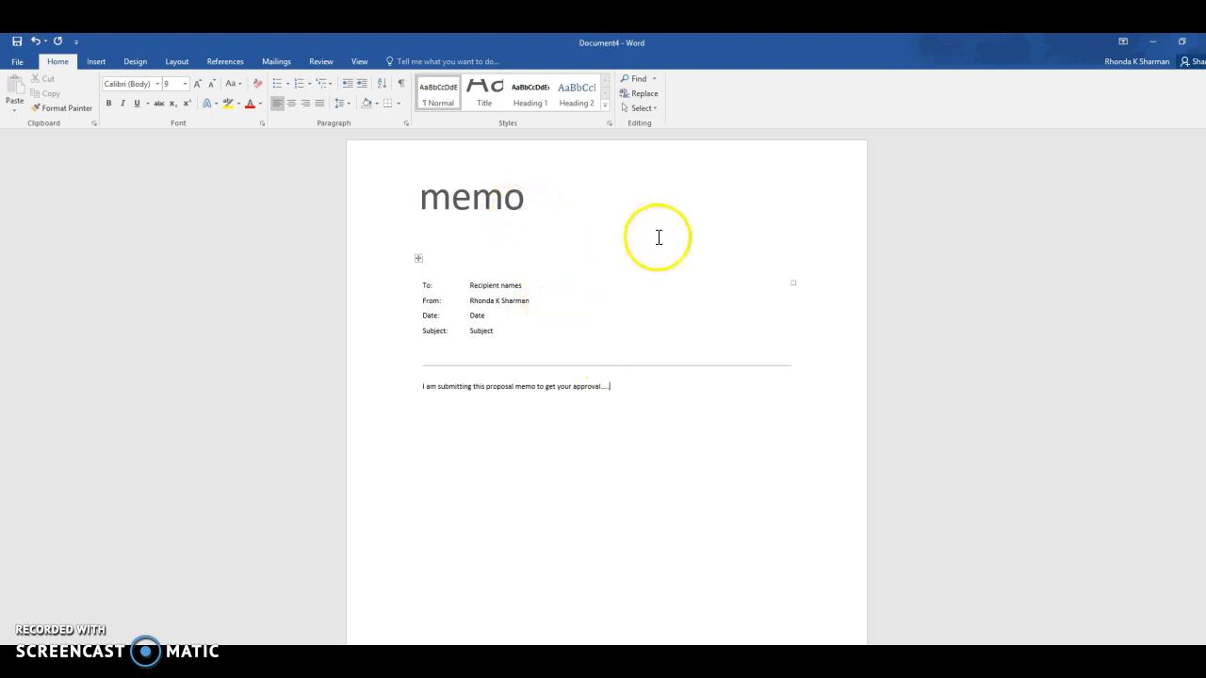